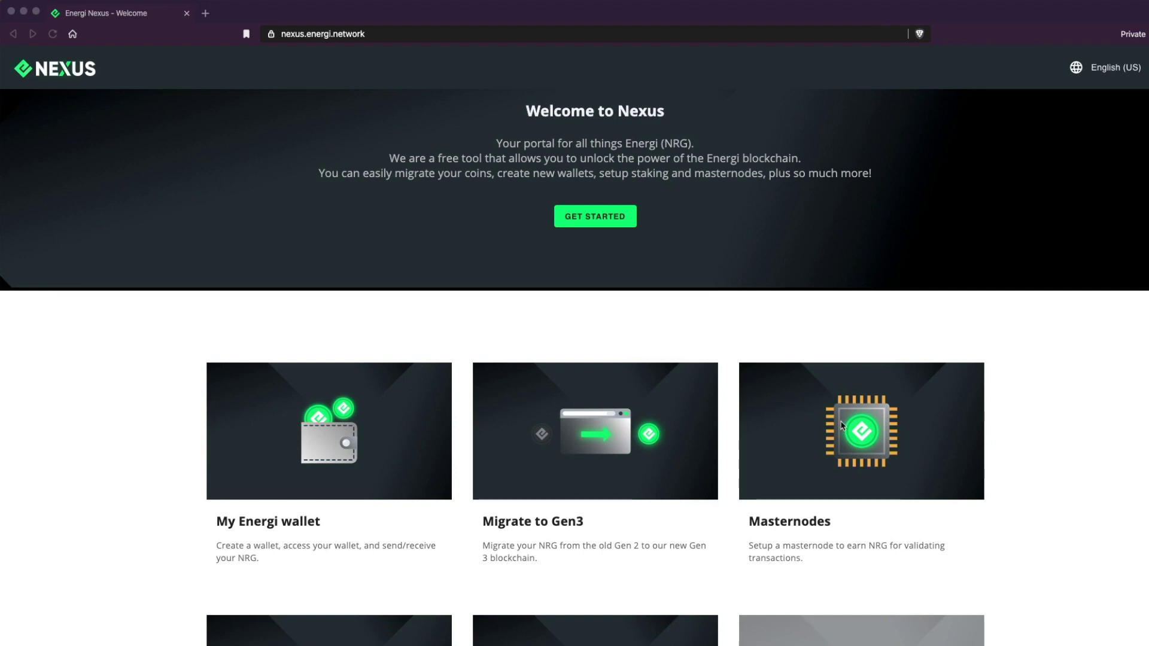
Enter the masternode owner address on the Nexus Collateral page to show its 1,010.0 NRG balance.
{"action": "left_click", "coordinate": [864, 437]}
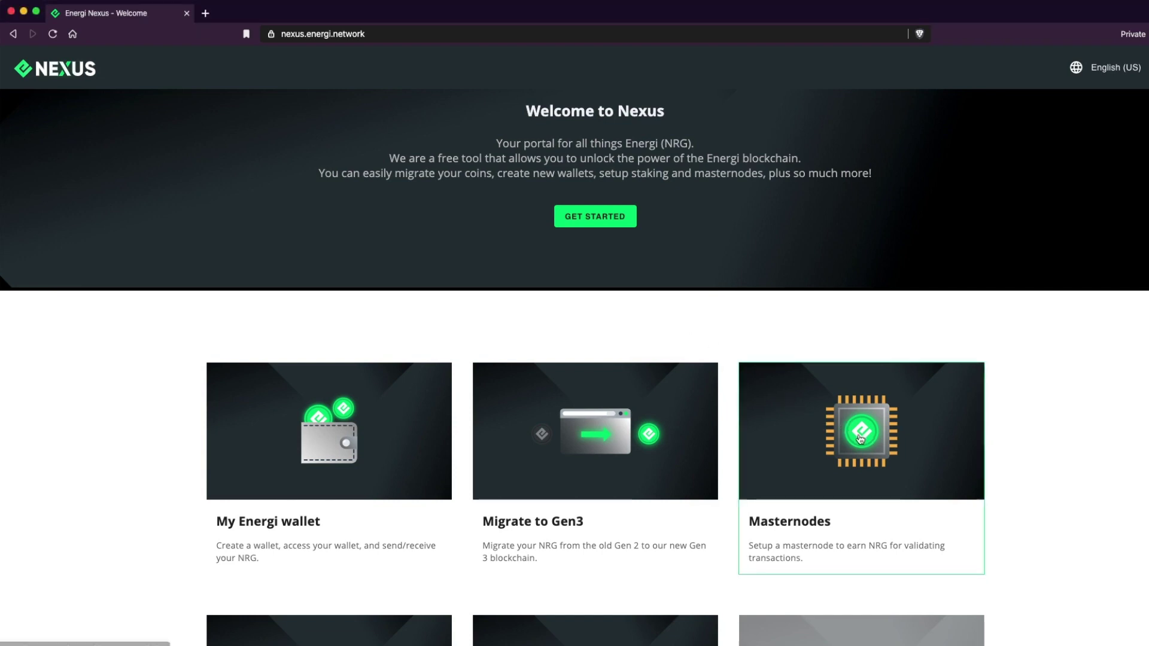
{"action": "left_click", "coordinate": [860, 439]}
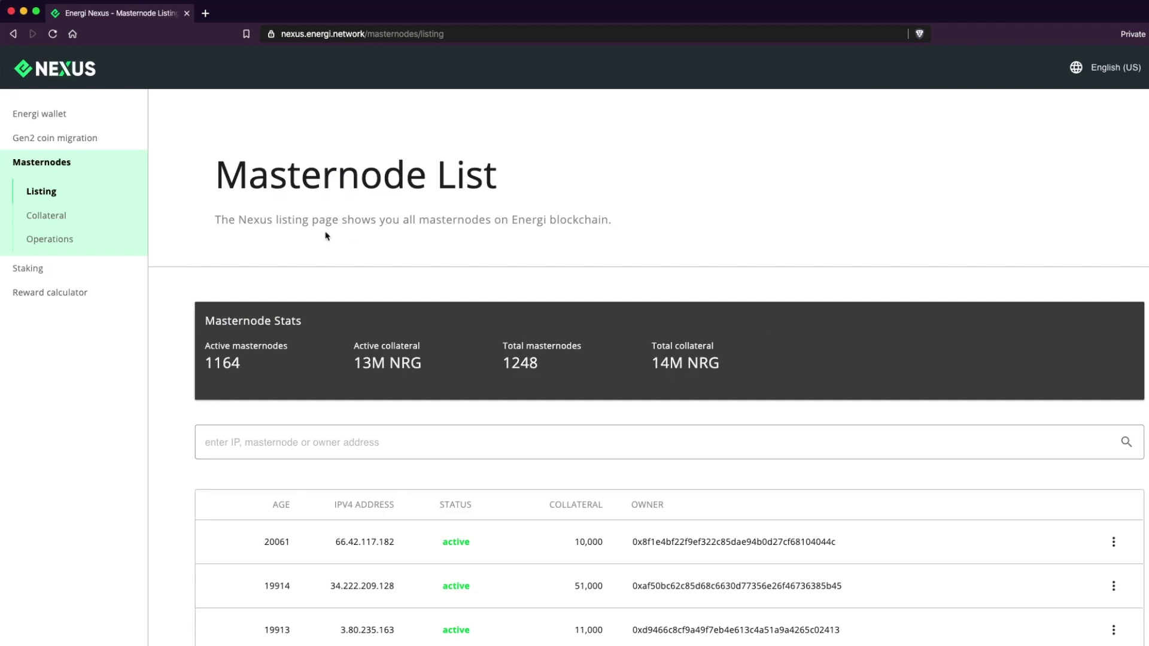
{"action": "left_click", "coordinate": [65, 219]}
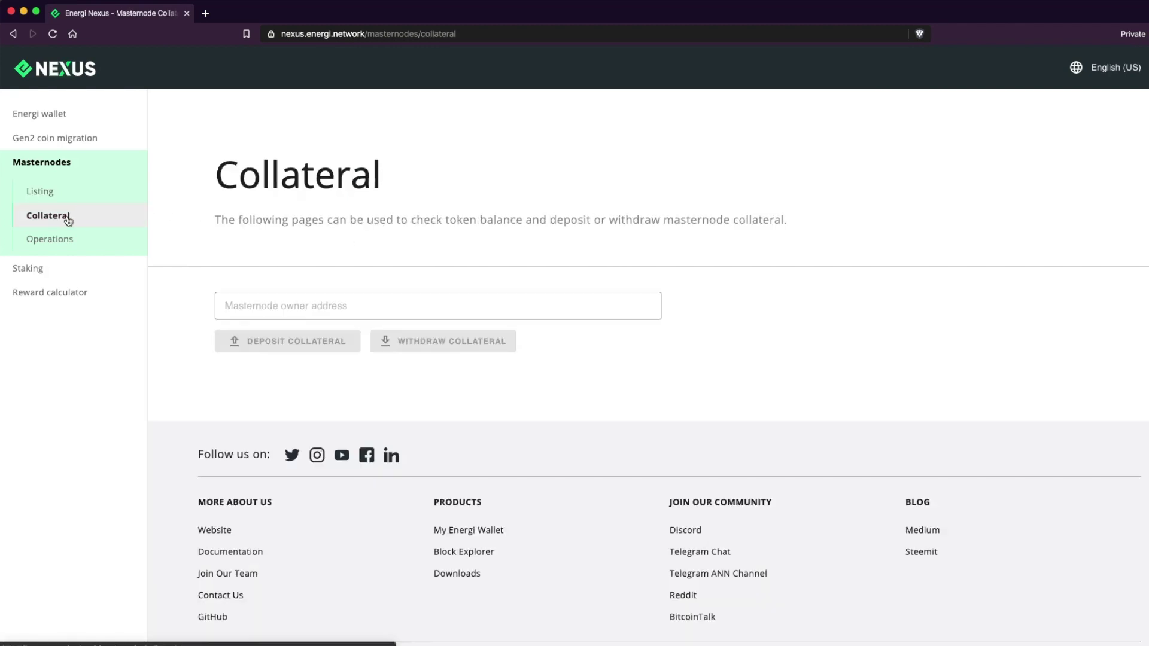
{"action": "left_click", "coordinate": [270, 306]}
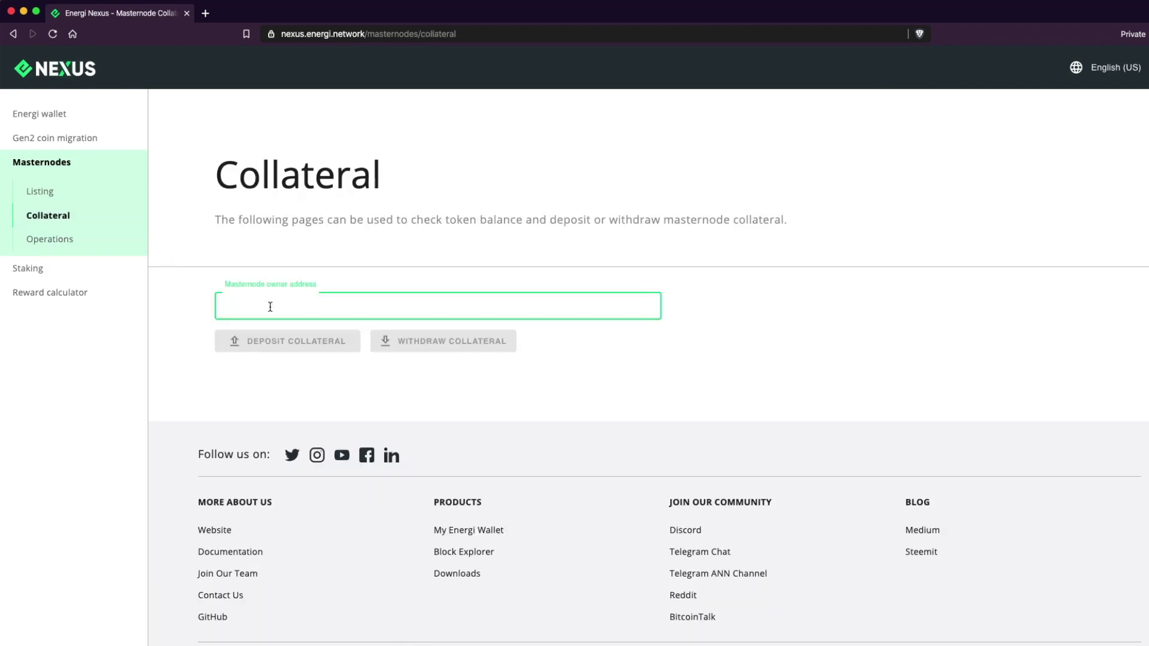
{"action": "type", "text": "0x57386caa8C1de67420E632425fB8B0C1f6862b57"}
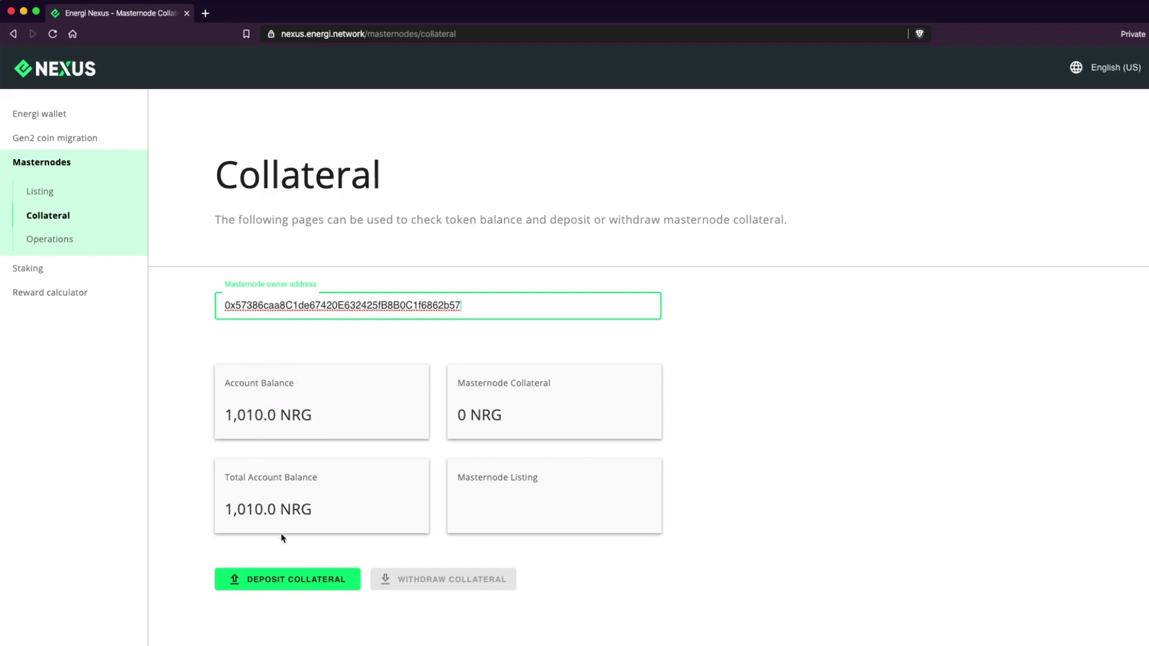
Start a 1000 NRG collateral deposit from the Deposit Collateral form.
{"action": "left_click", "coordinate": [282, 581]}
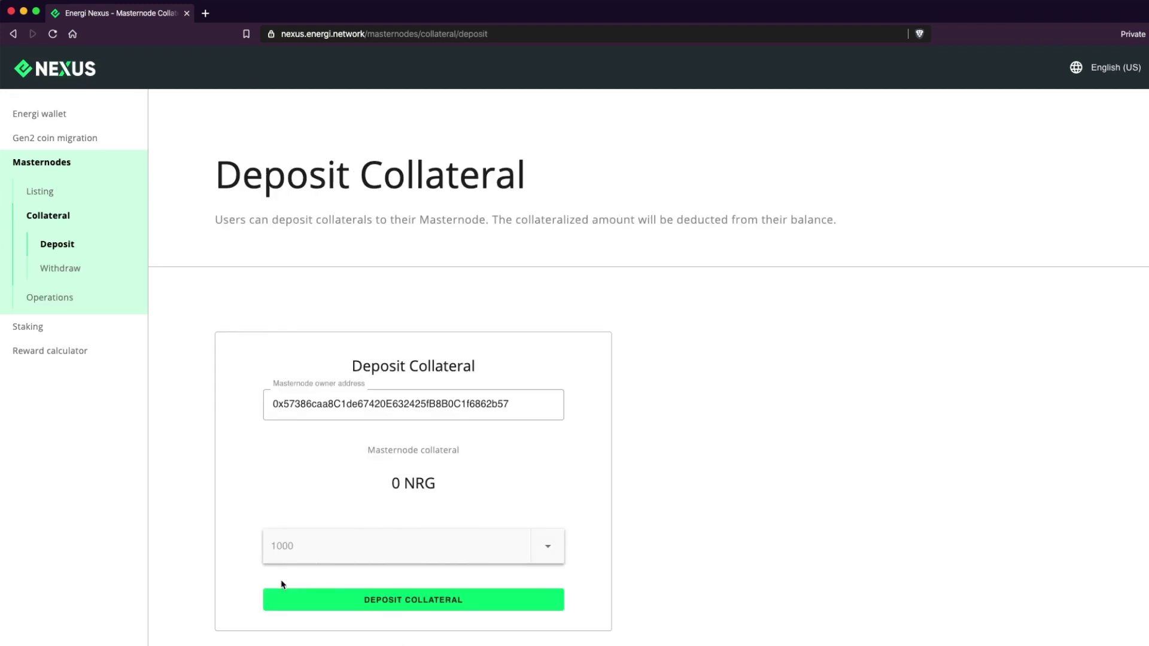
{"action": "scroll", "coordinate": [354, 545], "scroll_direction": "down", "scroll_amount": 2}
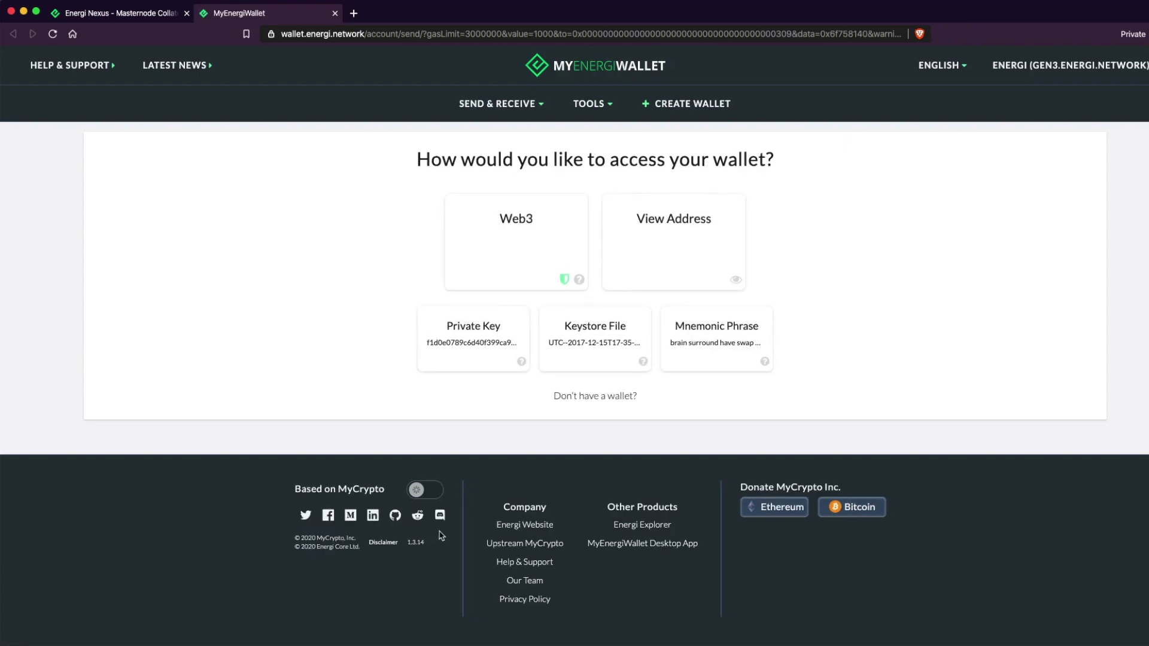
Choose Keystore File access and load the UTC keystore file.
{"action": "left_click", "coordinate": [595, 328]}
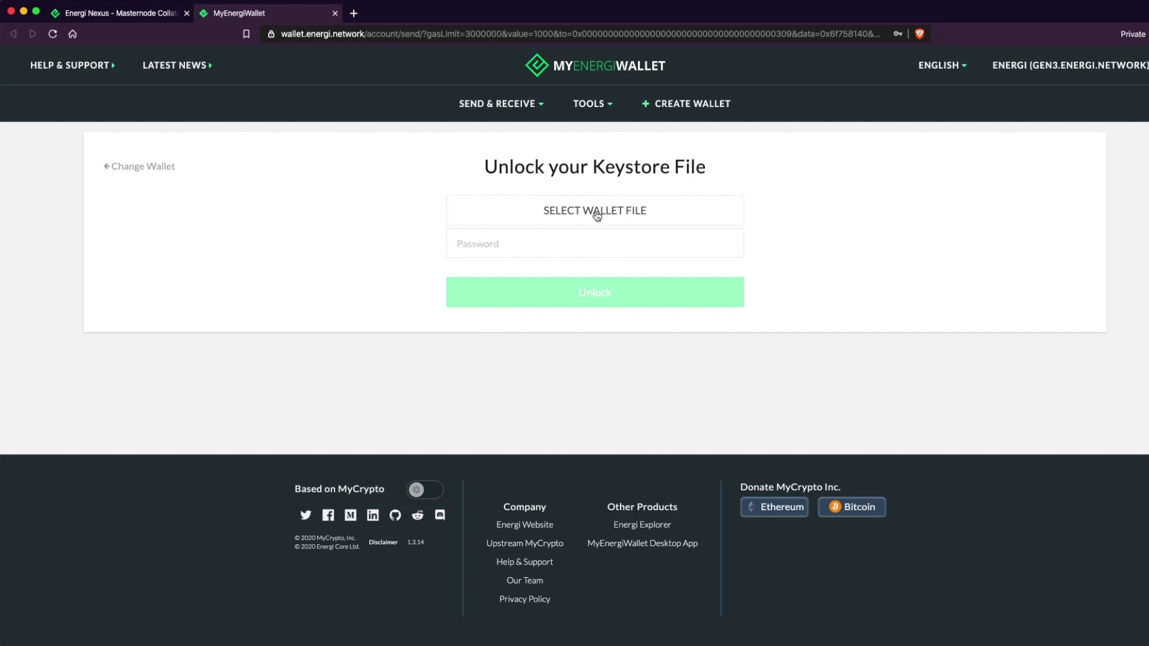
{"action": "left_click", "coordinate": [596, 216]}
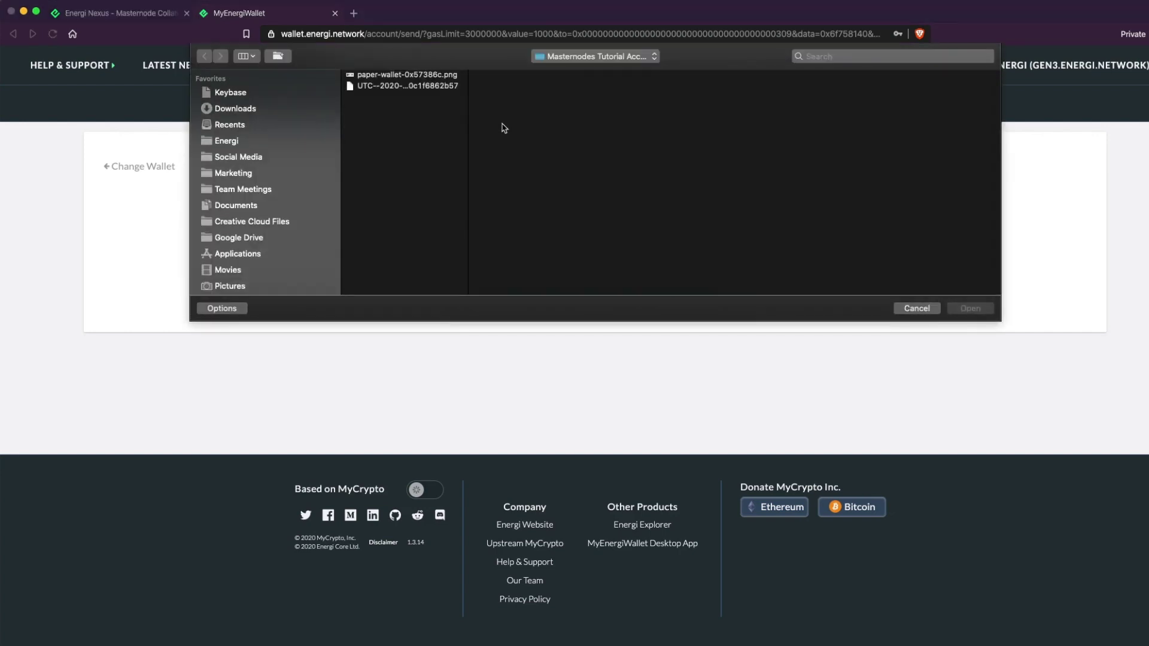
{"action": "left_click", "coordinate": [445, 87]}
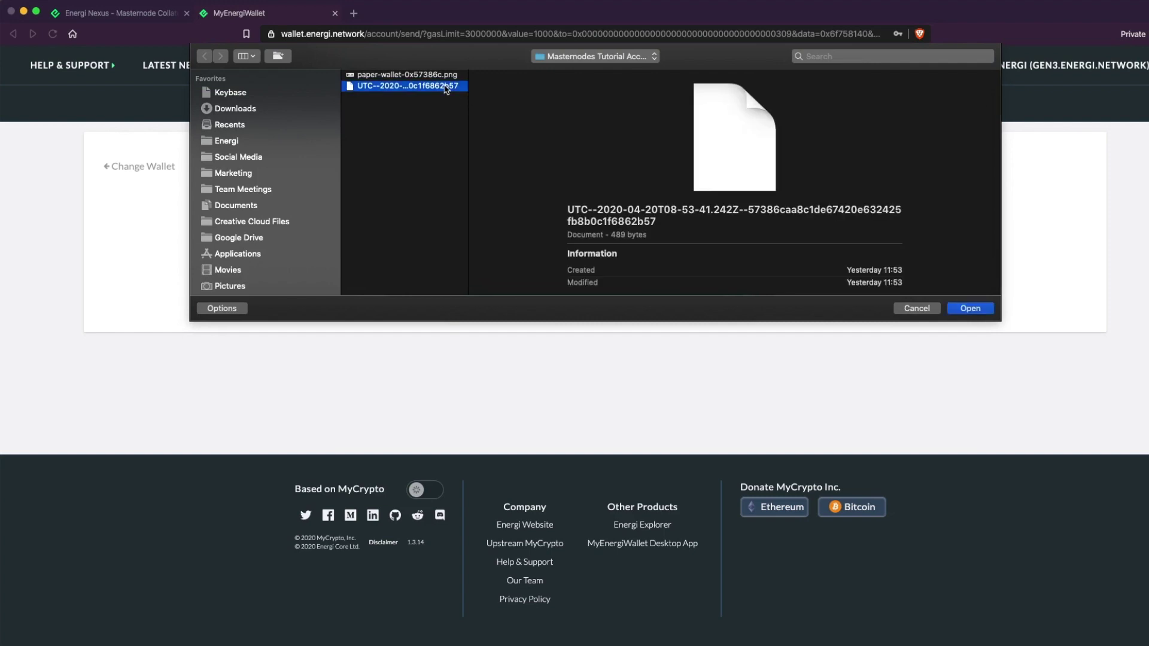
{"action": "left_click", "coordinate": [968, 309]}
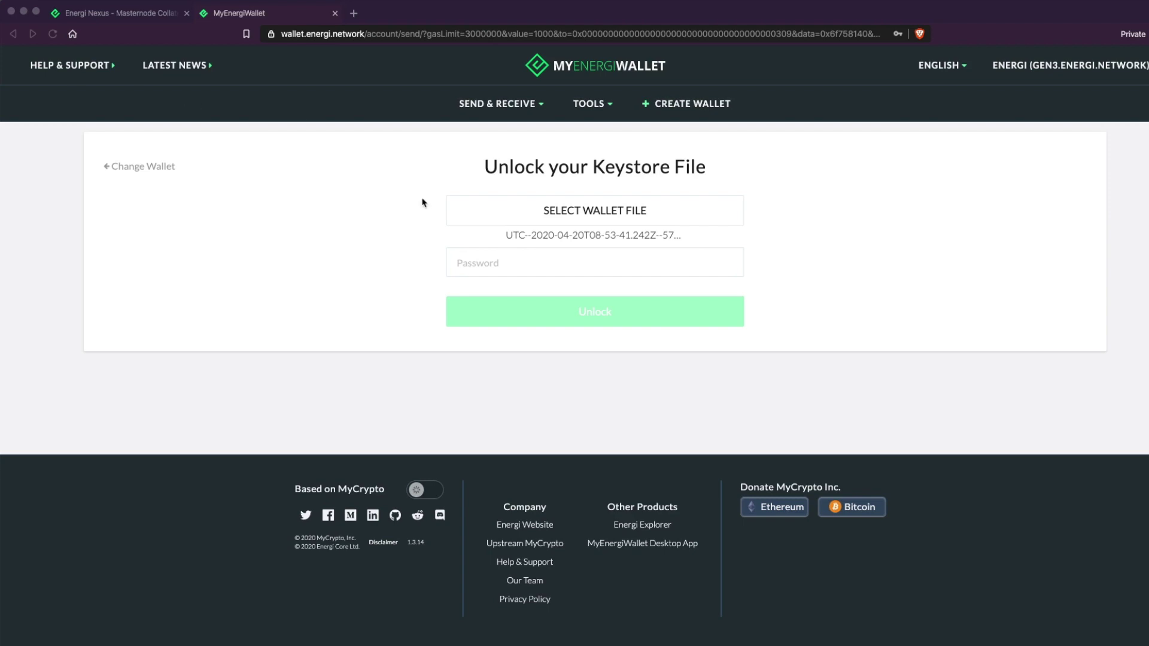
Enter the wallet password and unlock the keystore wallet.
{"action": "left_click", "coordinate": [477, 263]}
{"action": "left_click", "coordinate": [468, 264]}
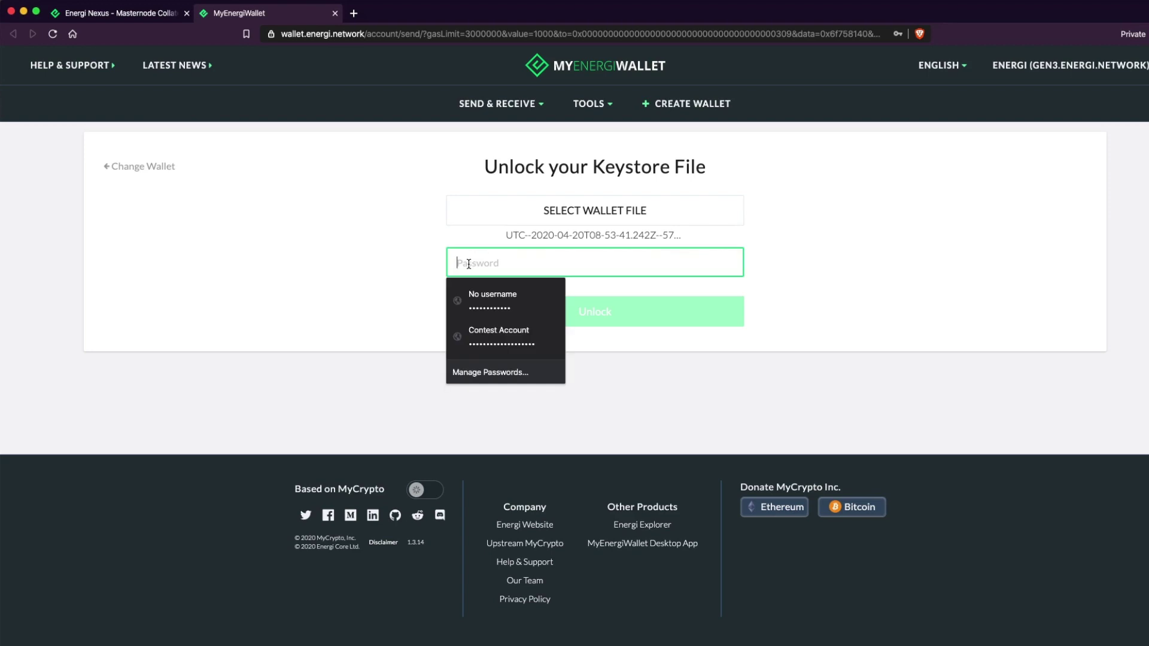
{"action": "key", "text": "super+v"}
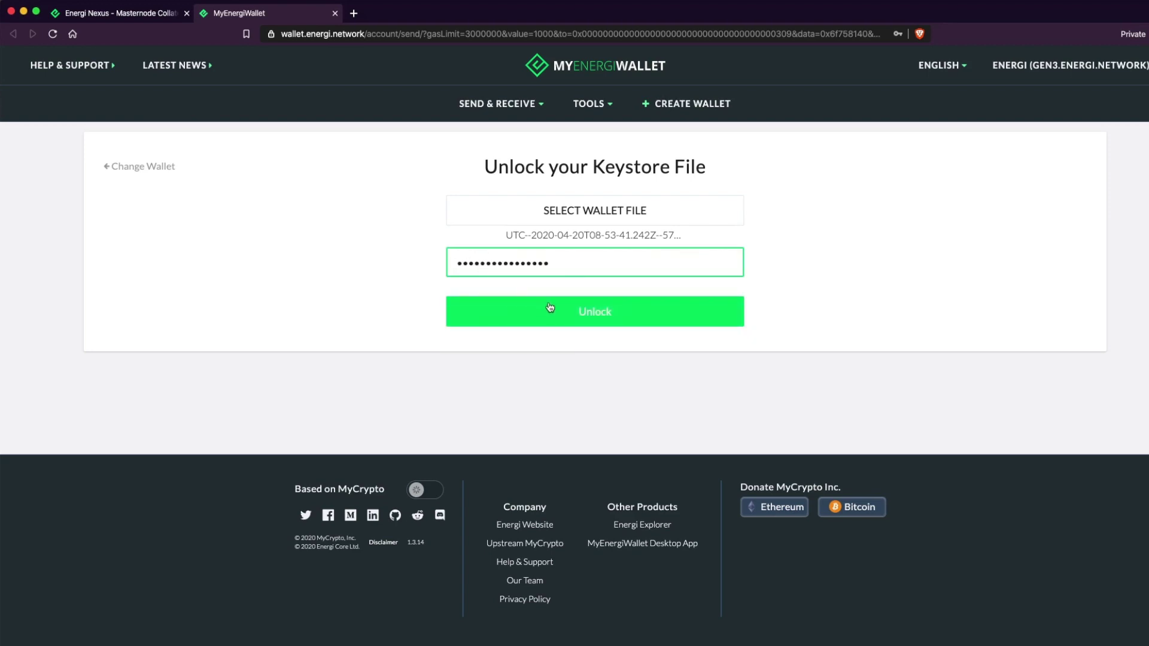
{"action": "left_click", "coordinate": [578, 320]}
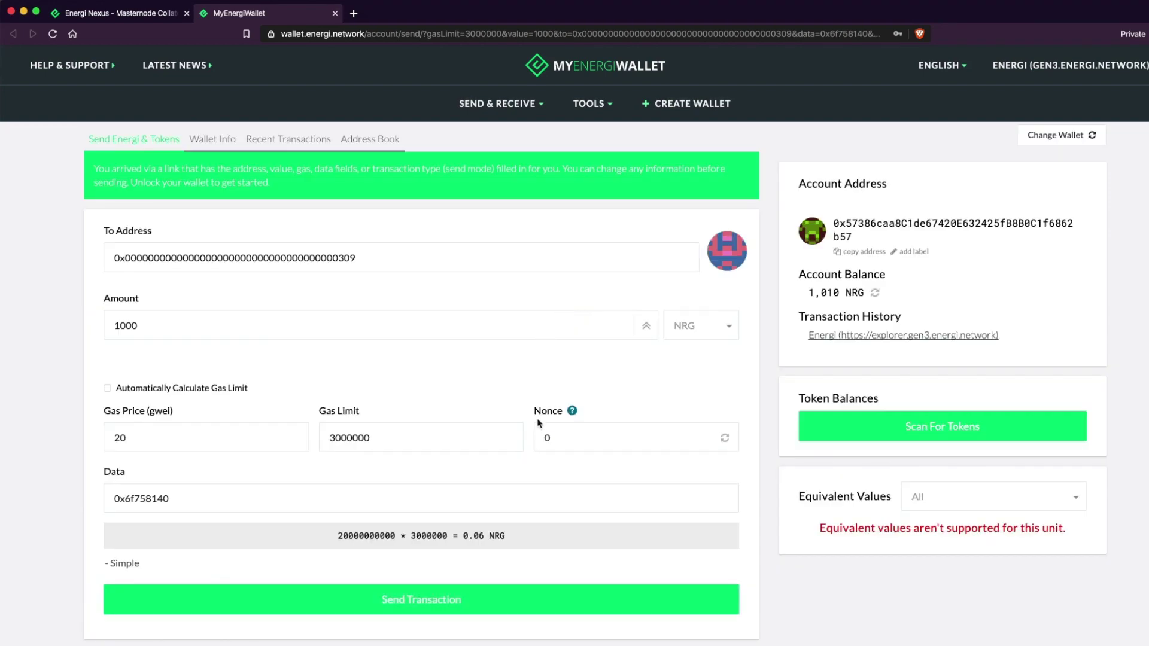
Send the prefilled 1,000 NRG collateral transfer, confirming the 0.06 NRG fee.
{"action": "left_click", "coordinate": [226, 328]}
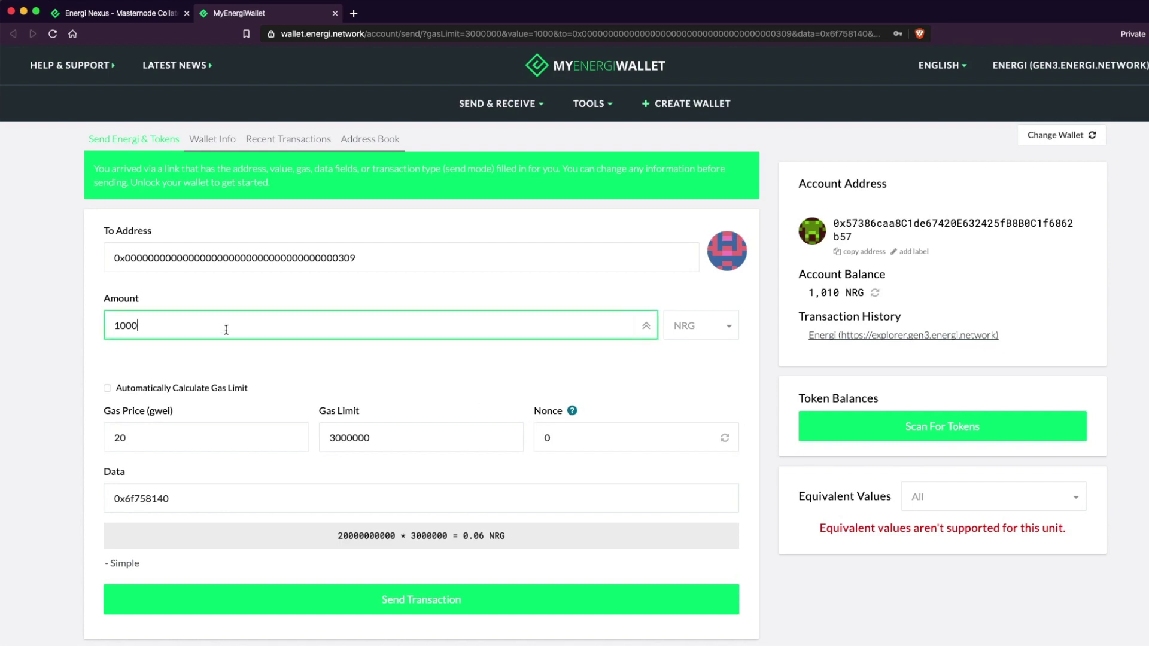
{"action": "left_click", "coordinate": [251, 369]}
{"action": "scroll", "coordinate": [251, 369], "scroll_direction": "down", "scroll_amount": 1}
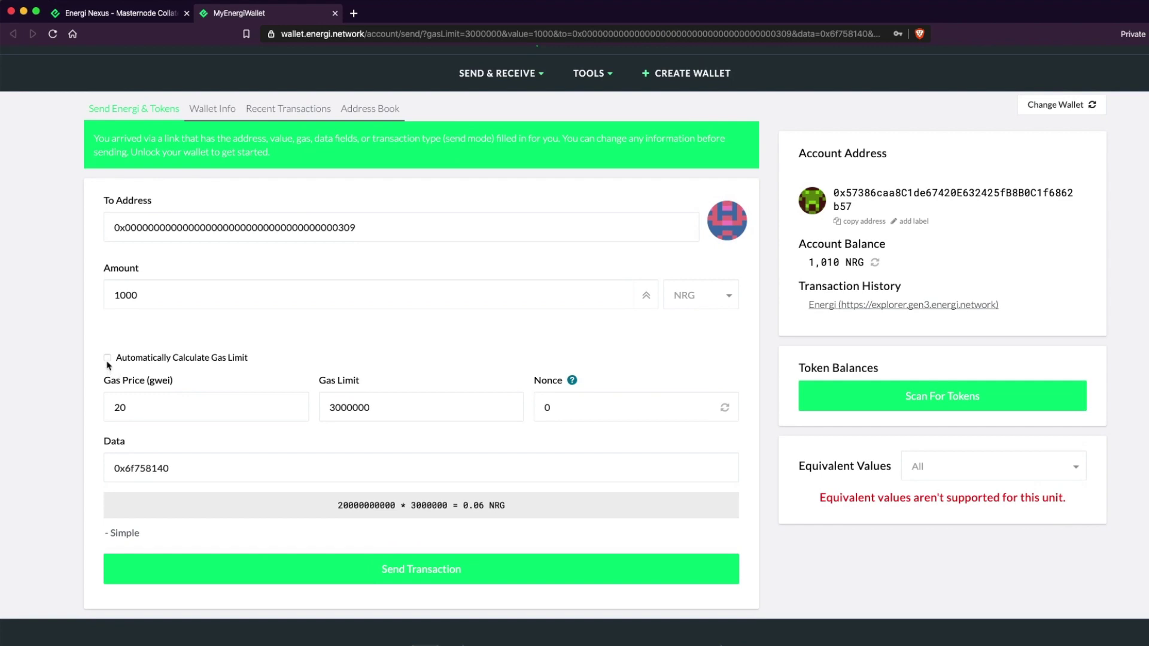
{"action": "scroll", "coordinate": [214, 407], "scroll_direction": "down", "scroll_amount": 4}
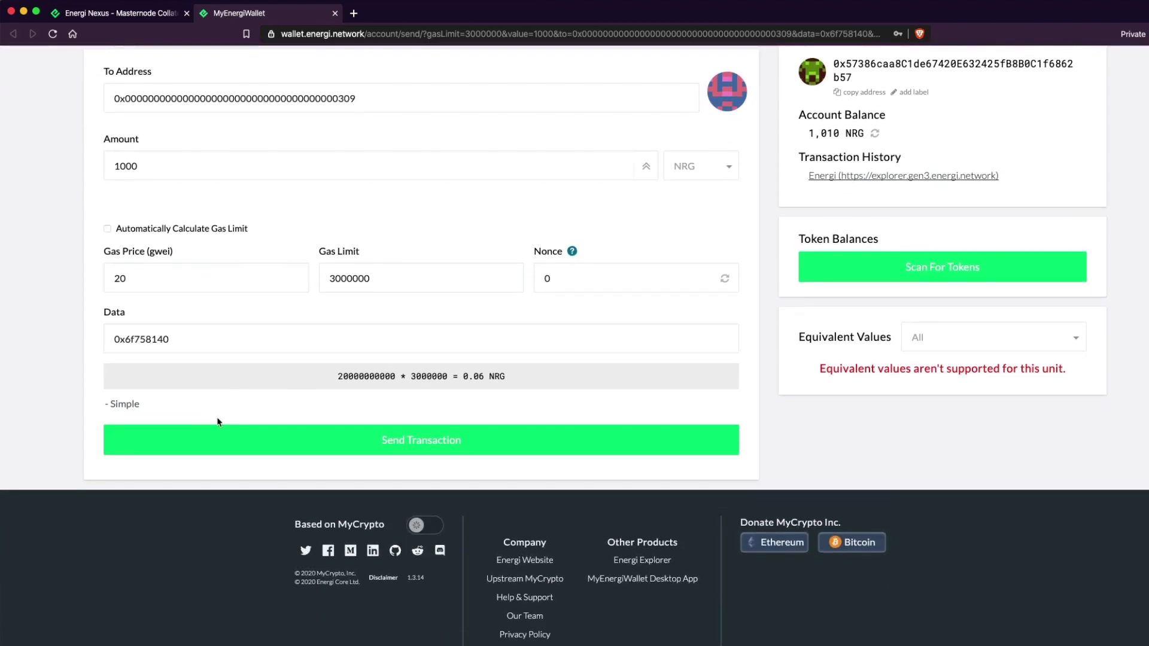
{"action": "left_click", "coordinate": [427, 445]}
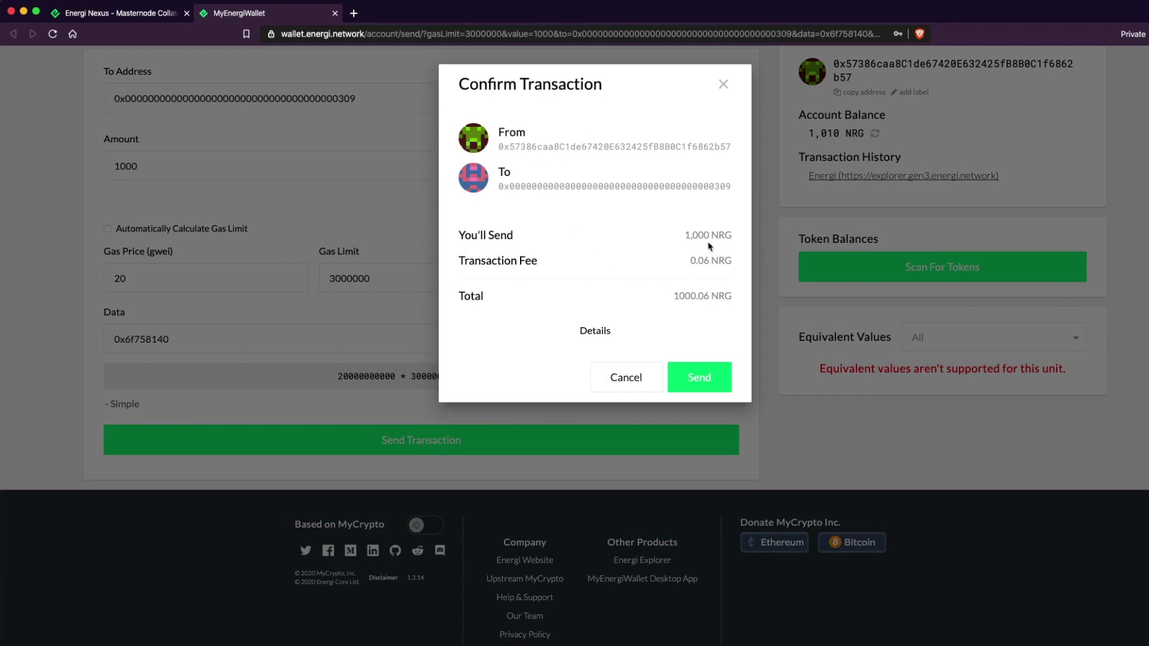
{"action": "left_click", "coordinate": [701, 384]}
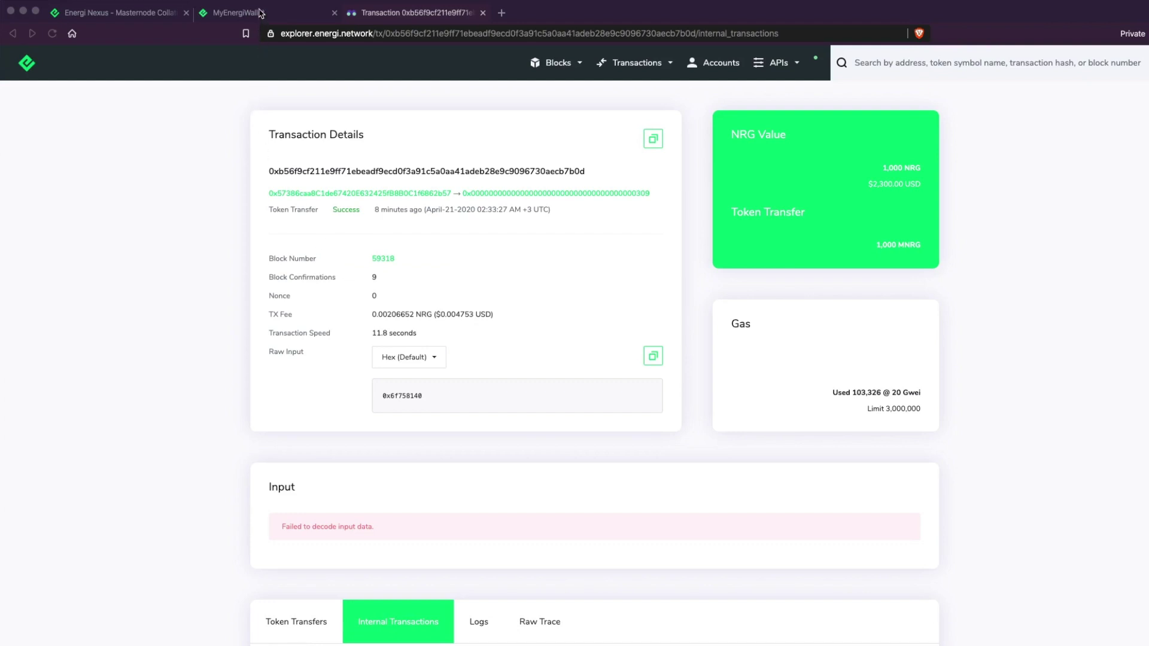
Return to Energi Nexus to verify the 1,000 NRG collateral and 10.0 NRG balance.
{"action": "left_click", "coordinate": [153, 16]}
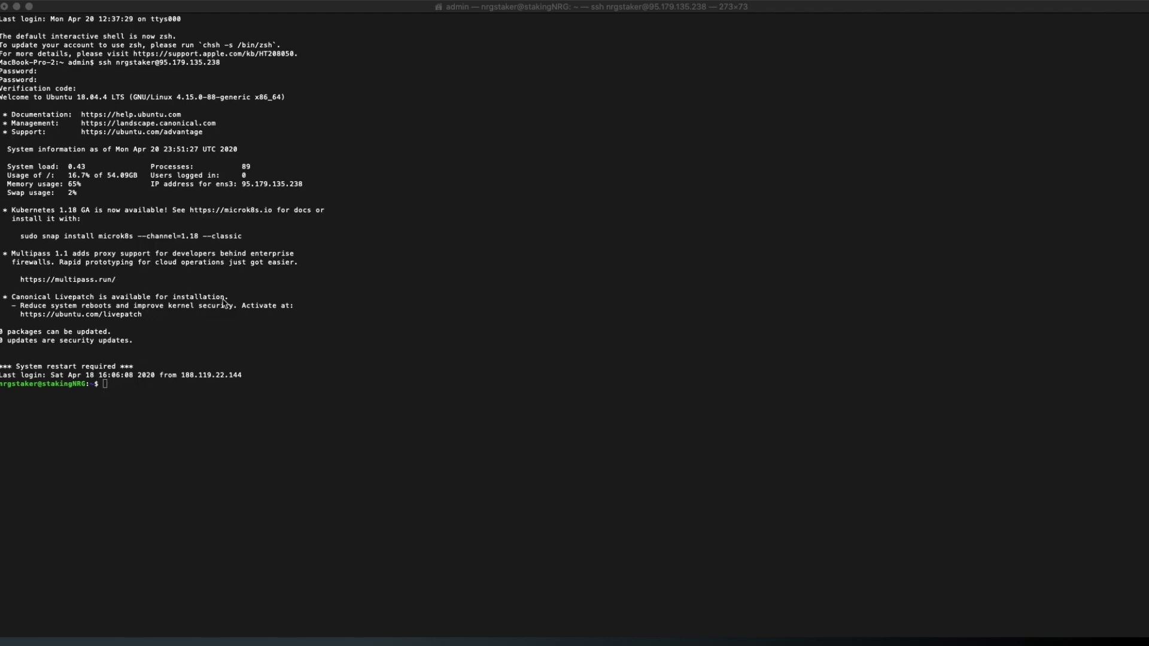
Attach to the Energi node console and run admin.nodeInfo.enode to print the enode URL.
{"action": "left_click", "coordinate": [148, 386]}
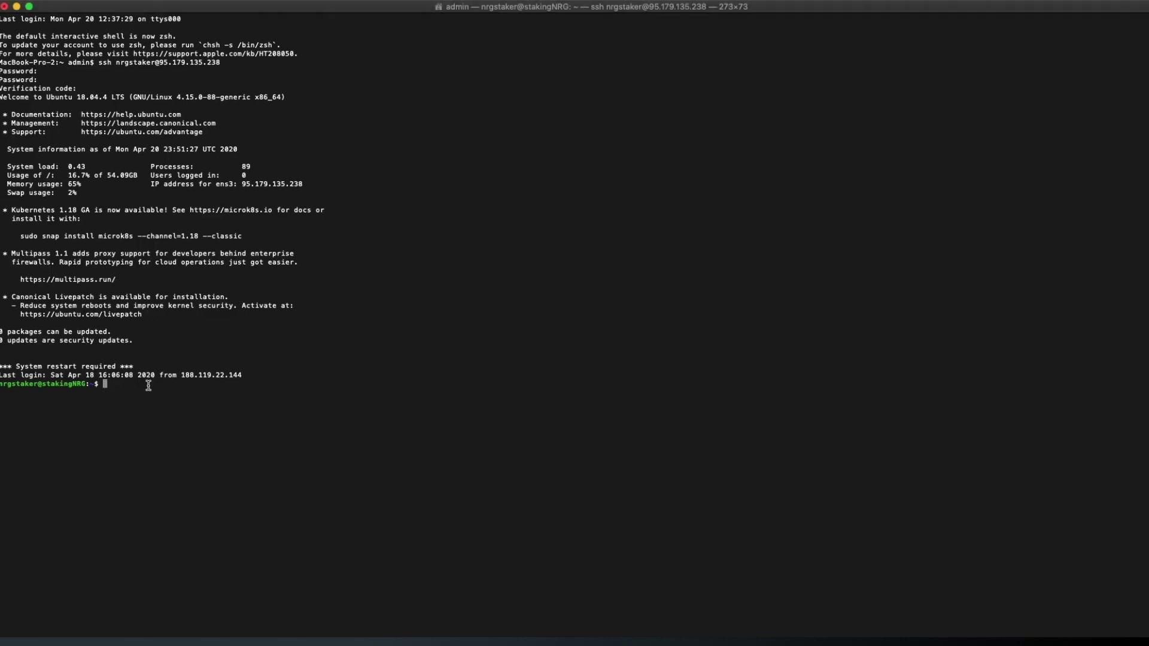
{"action": "type", "text": "energi3 attach"}
{"action": "key", "text": "Return"}
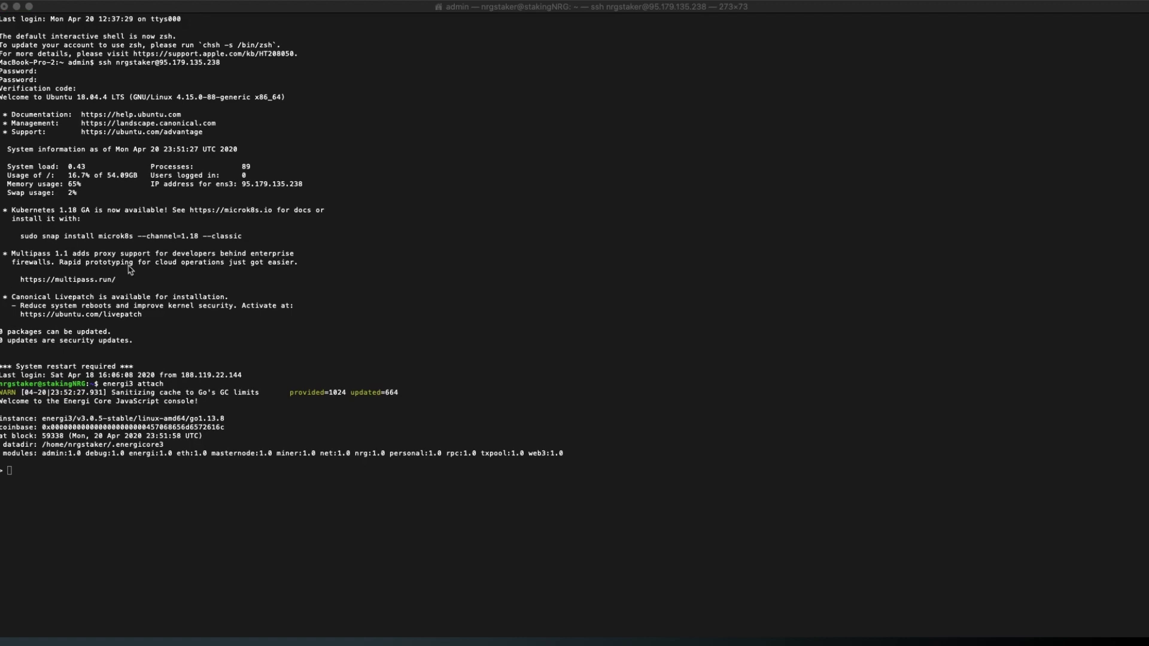
{"action": "left_click", "coordinate": [109, 334]}
{"action": "type", "text": "admin.nodeInfo.enode"}
{"action": "key", "text": "Return"}
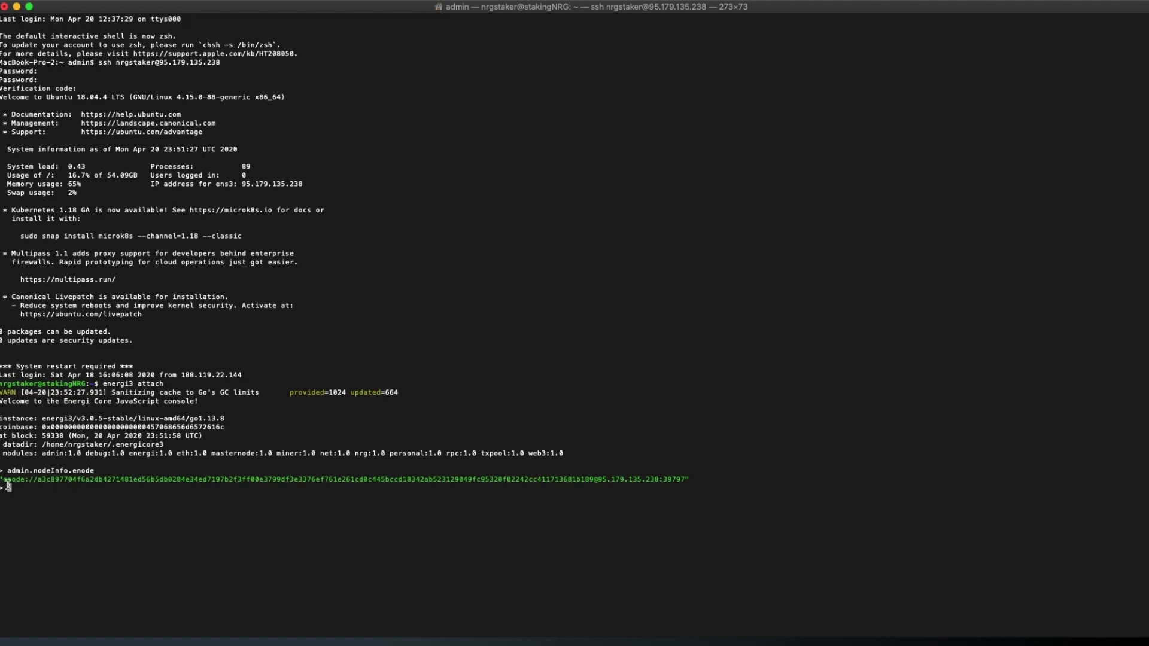
Select the full printed enode string and copy it.
{"action": "left_click_drag", "start_coordinate": [2, 479], "coordinate": [472, 478]}
{"action": "left_click", "coordinate": [415, 475]}
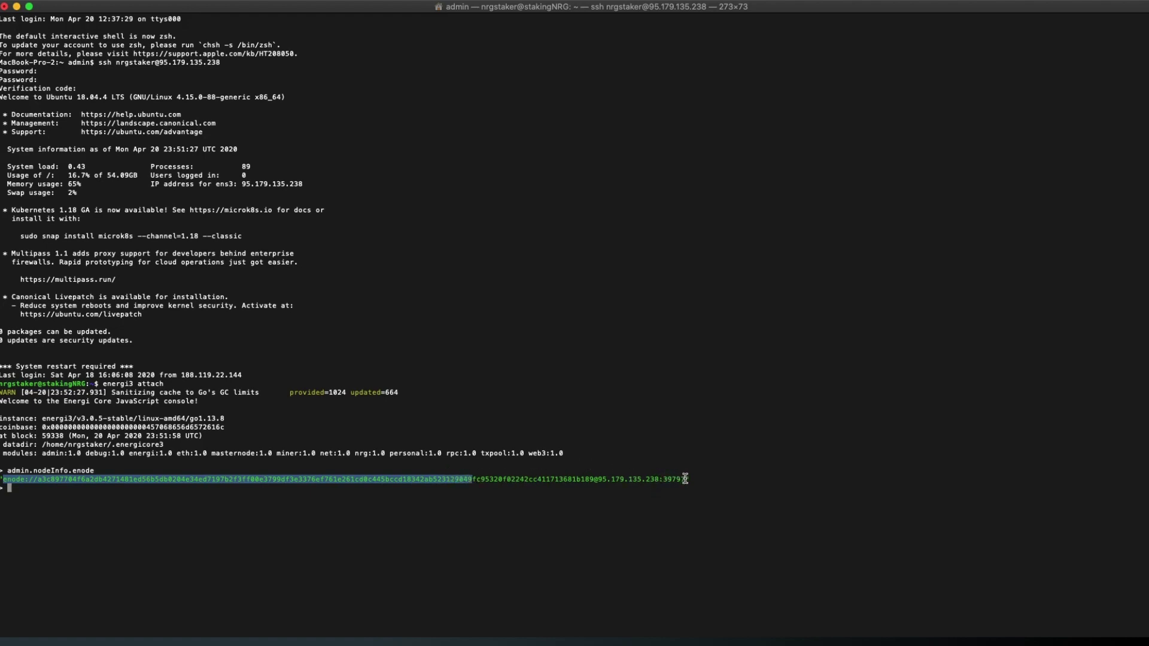
{"action": "left_click", "coordinate": [684, 478], "text": "shift"}
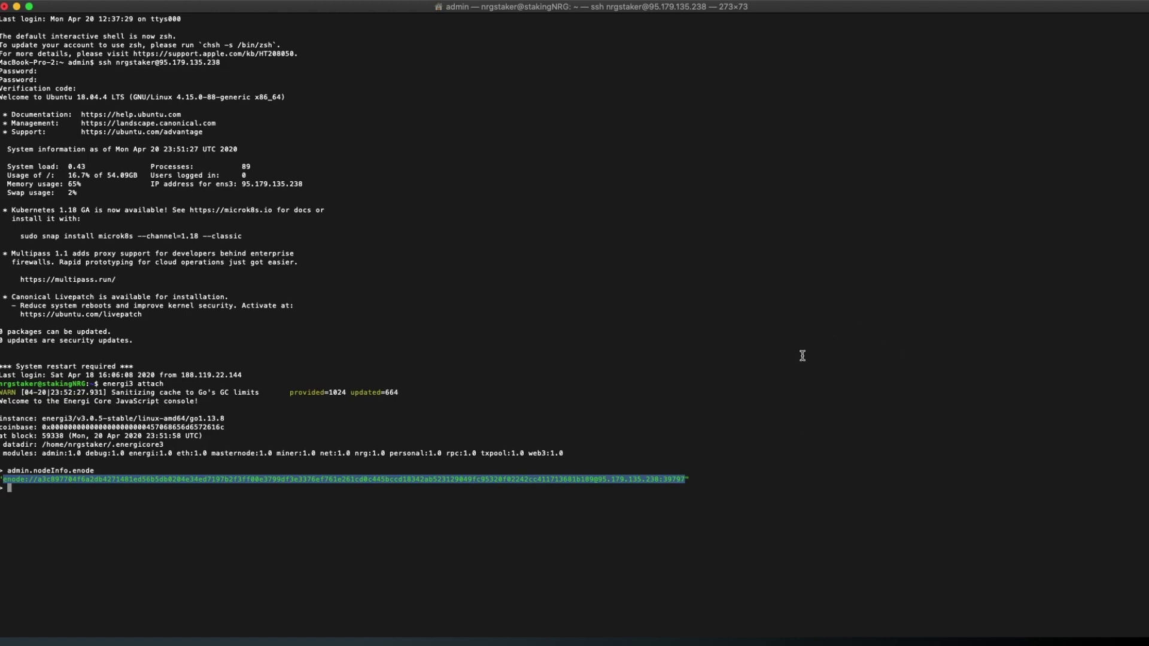
{"action": "right_click", "coordinate": [567, 481]}
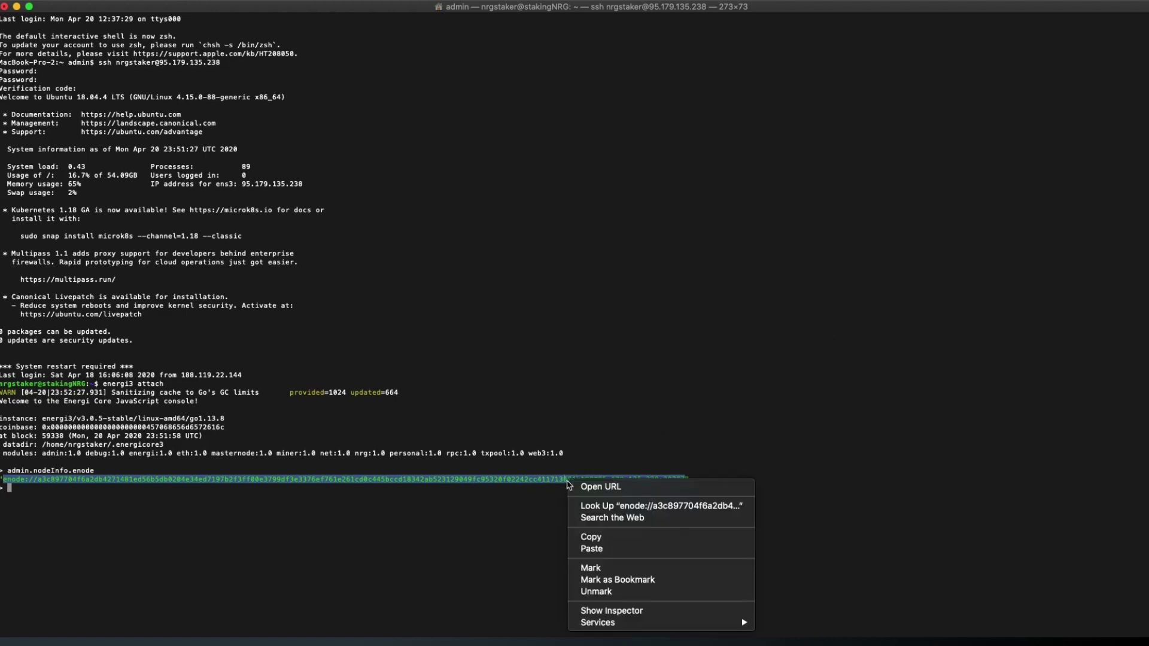
{"action": "left_click", "coordinate": [597, 537]}
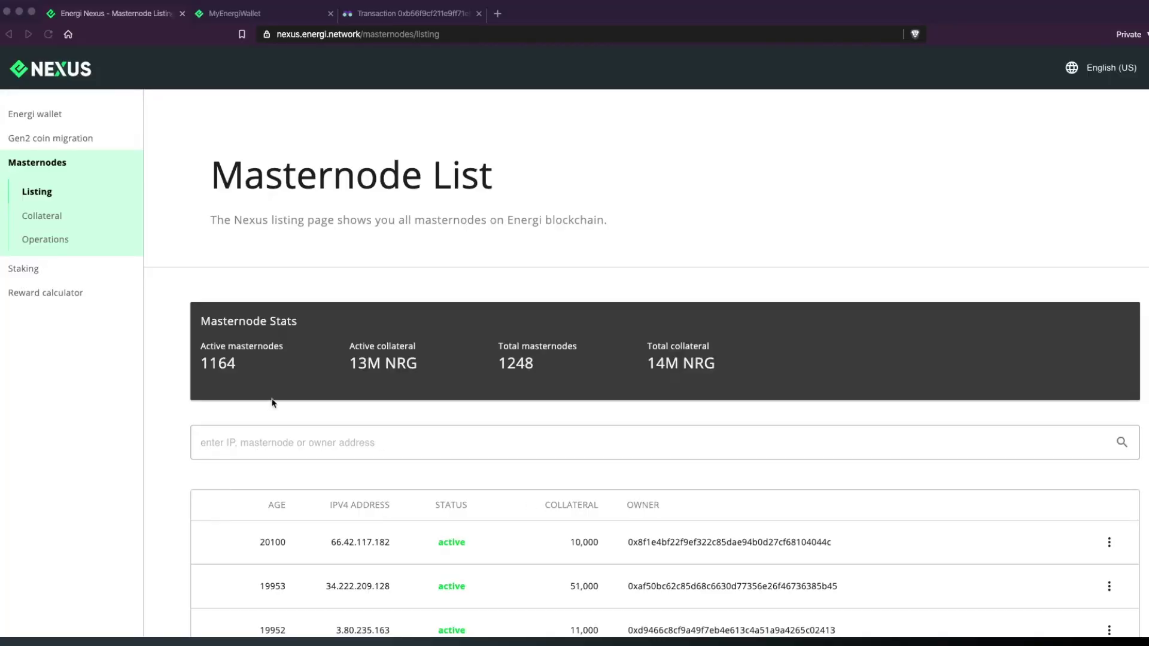
Paste the copied enode URL into the masternode enode url field on the Operations page.
{"action": "left_click", "coordinate": [58, 245]}
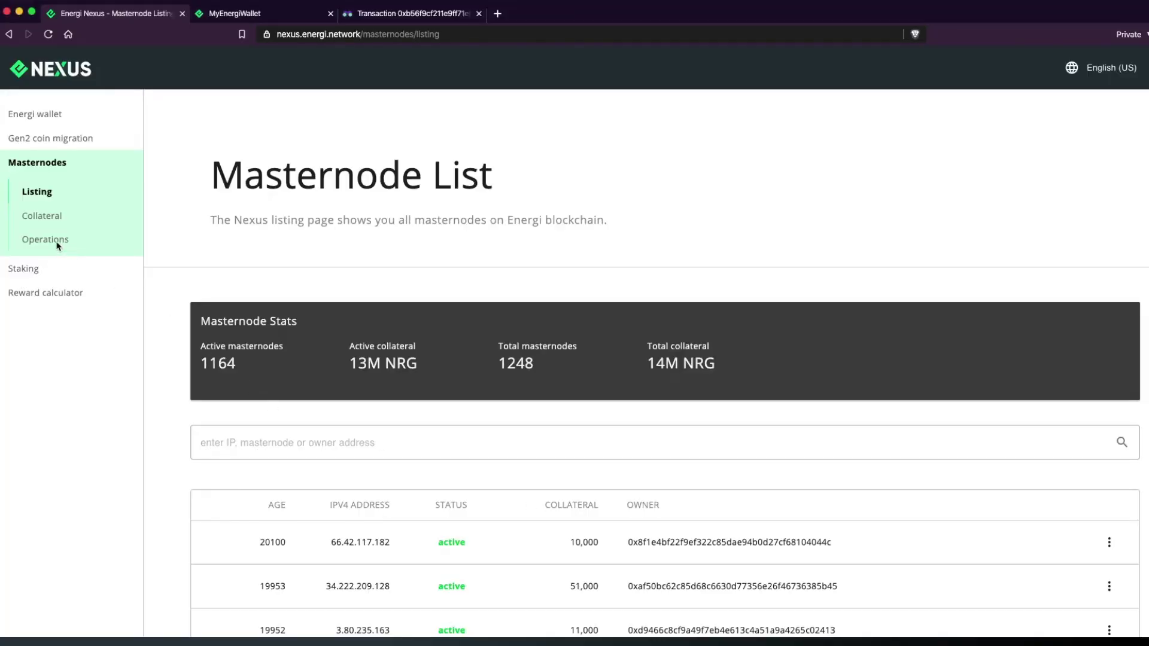
{"action": "left_click", "coordinate": [58, 244]}
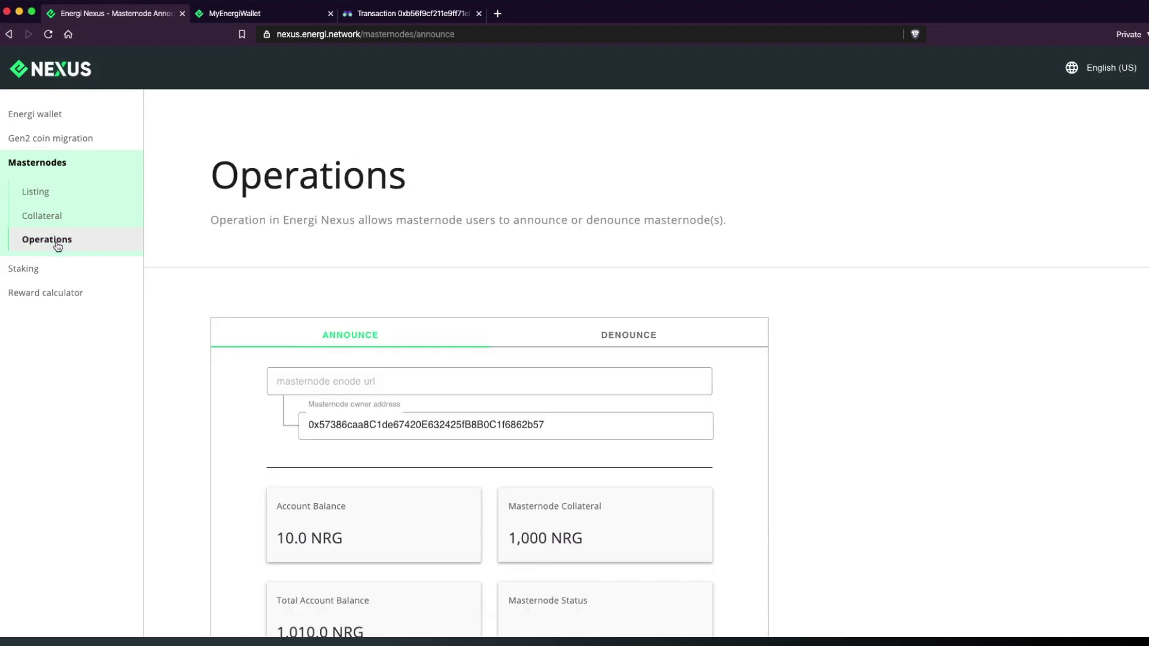
{"action": "left_click", "coordinate": [277, 379]}
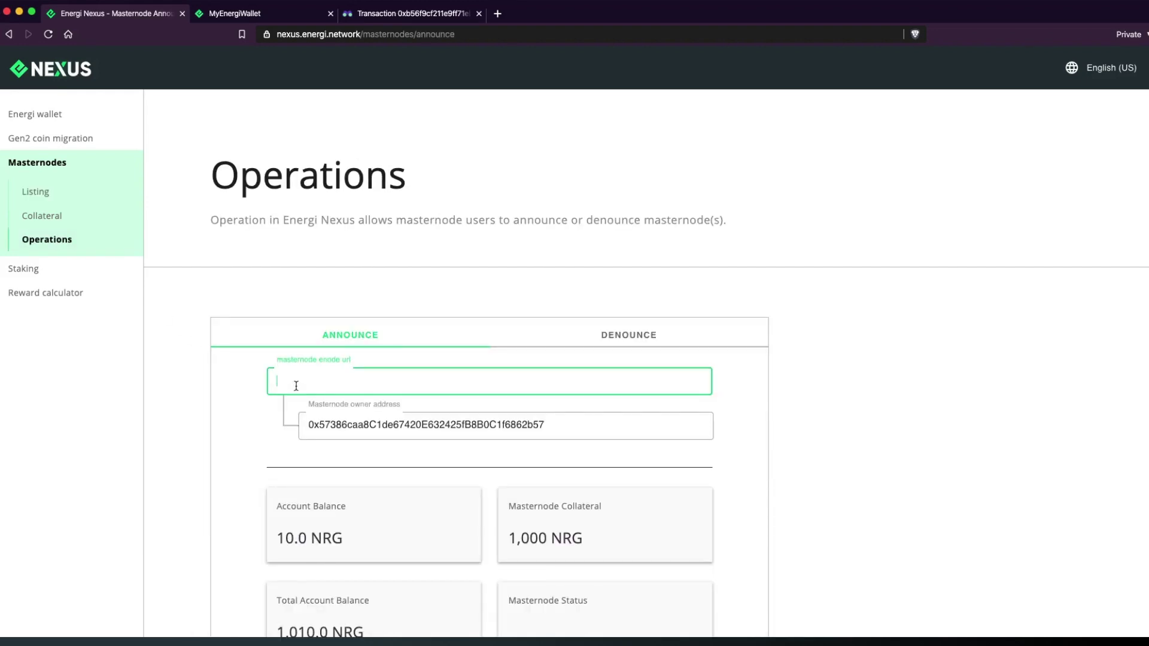
{"action": "key", "text": "super+v"}
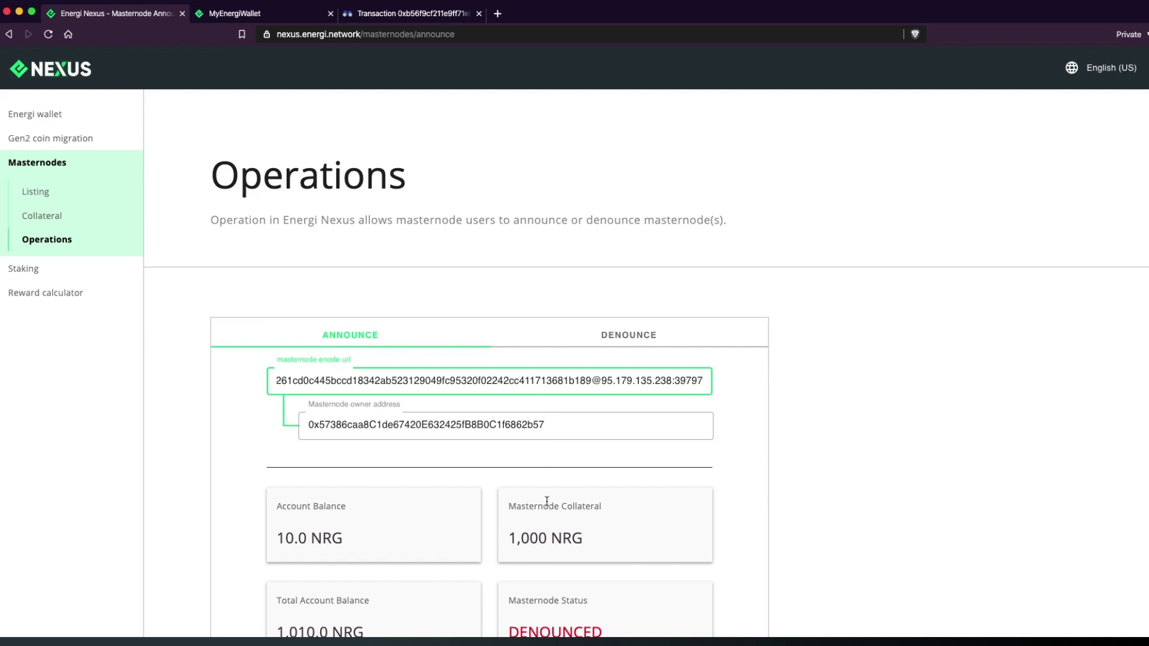
{"action": "scroll", "coordinate": [546, 502], "scroll_direction": "down", "scroll_amount": 5}
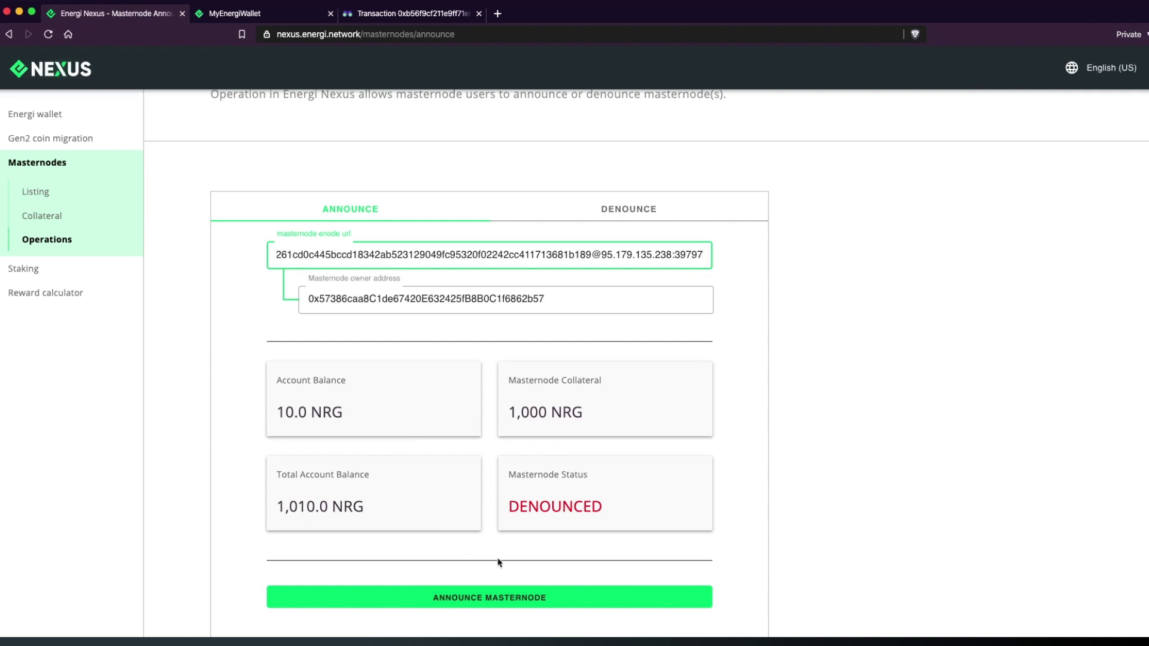
Announce the masternode and send the 0.02 NRG announce transaction from MyEnergiWallet.
{"action": "left_click", "coordinate": [493, 604]}
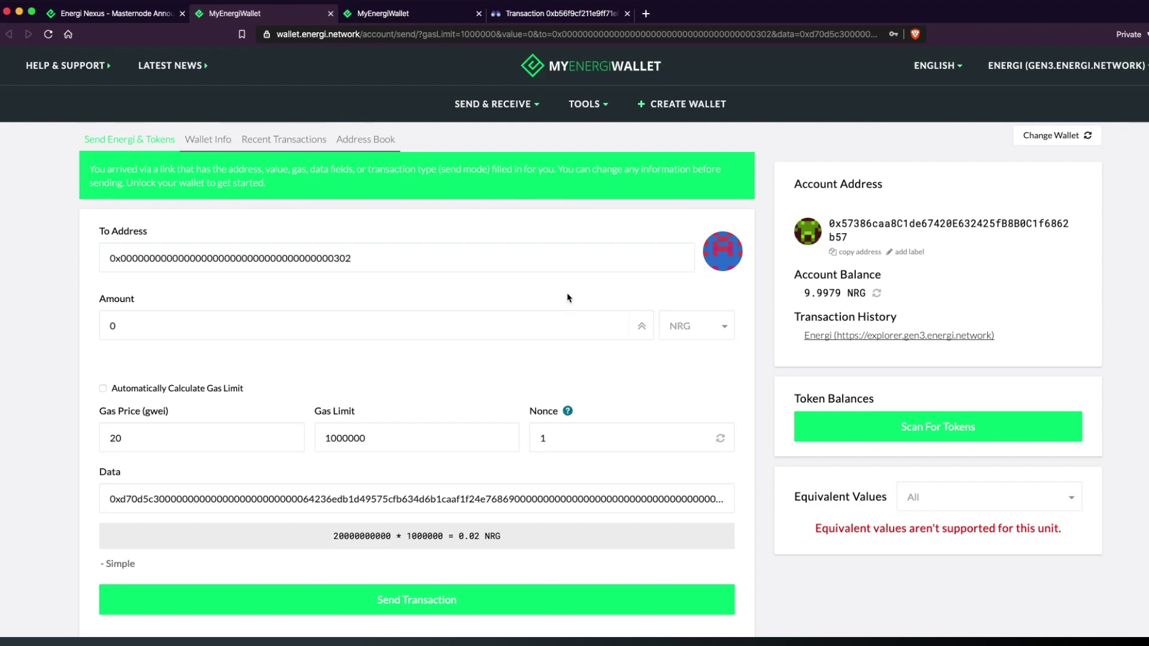
{"action": "scroll", "coordinate": [568, 297], "scroll_direction": "down", "scroll_amount": 5}
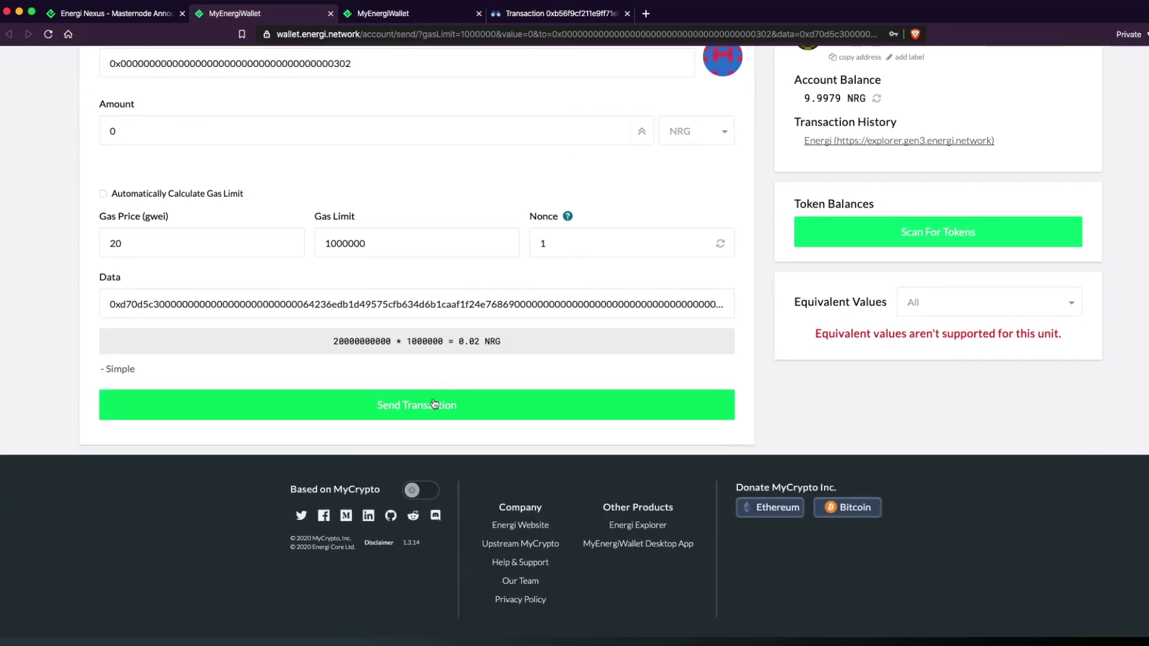
{"action": "left_click", "coordinate": [433, 407]}
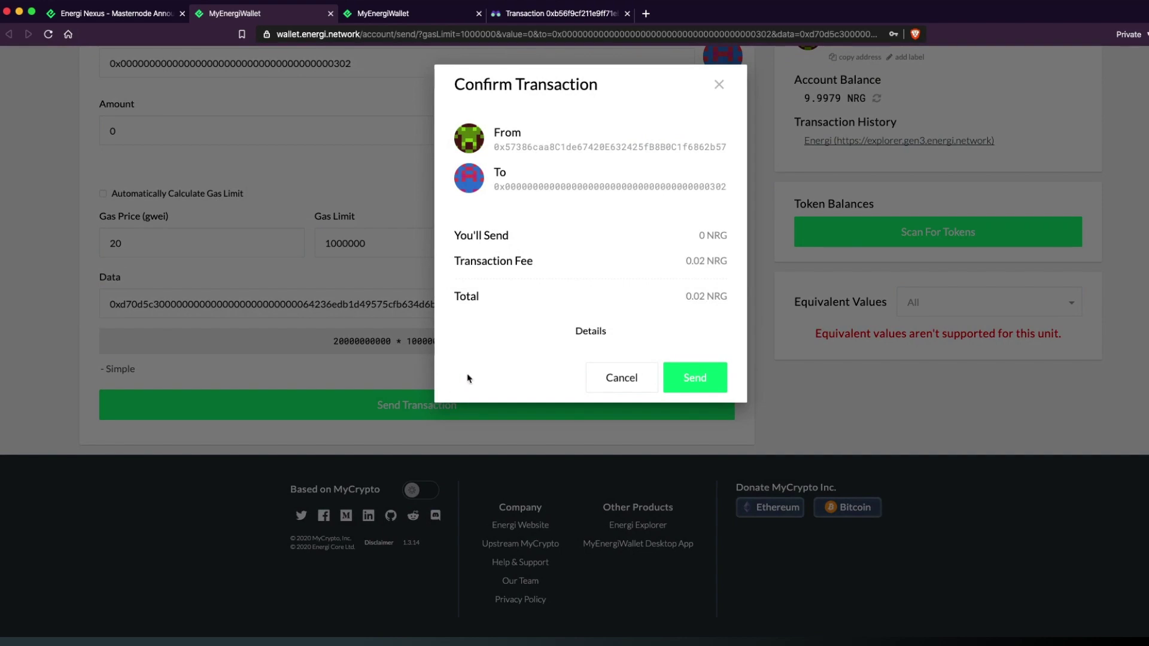
{"action": "left_click", "coordinate": [685, 384]}
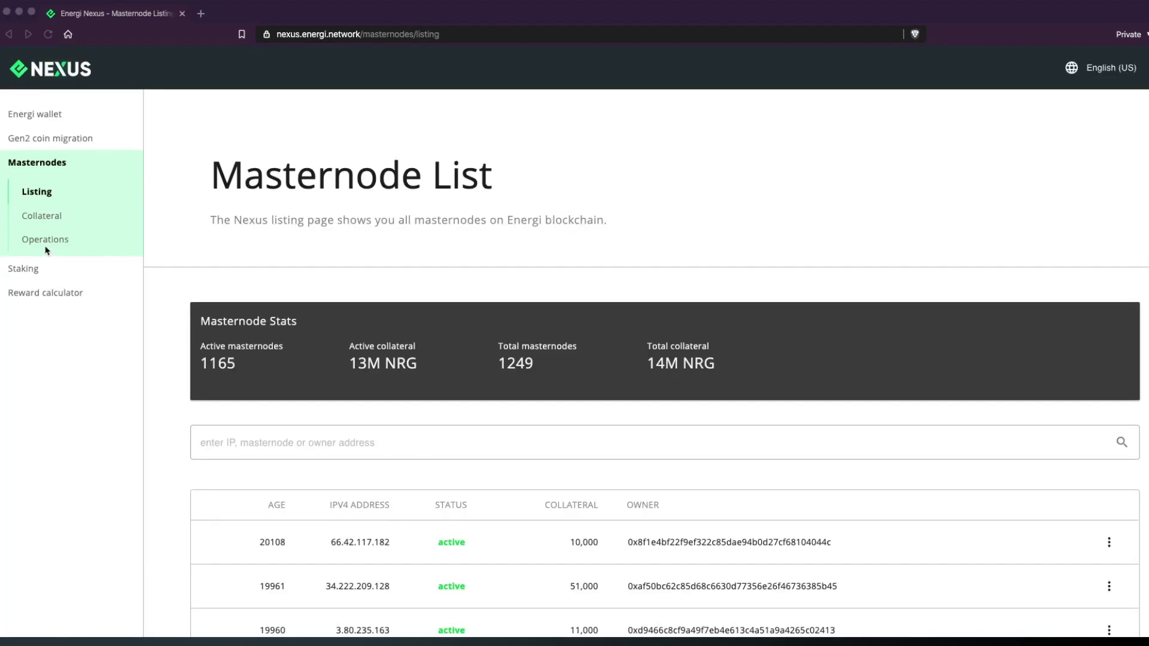
Reopen the Operations page and confirm the Masternode Status reads ACTIVE.
{"action": "left_click", "coordinate": [44, 241]}
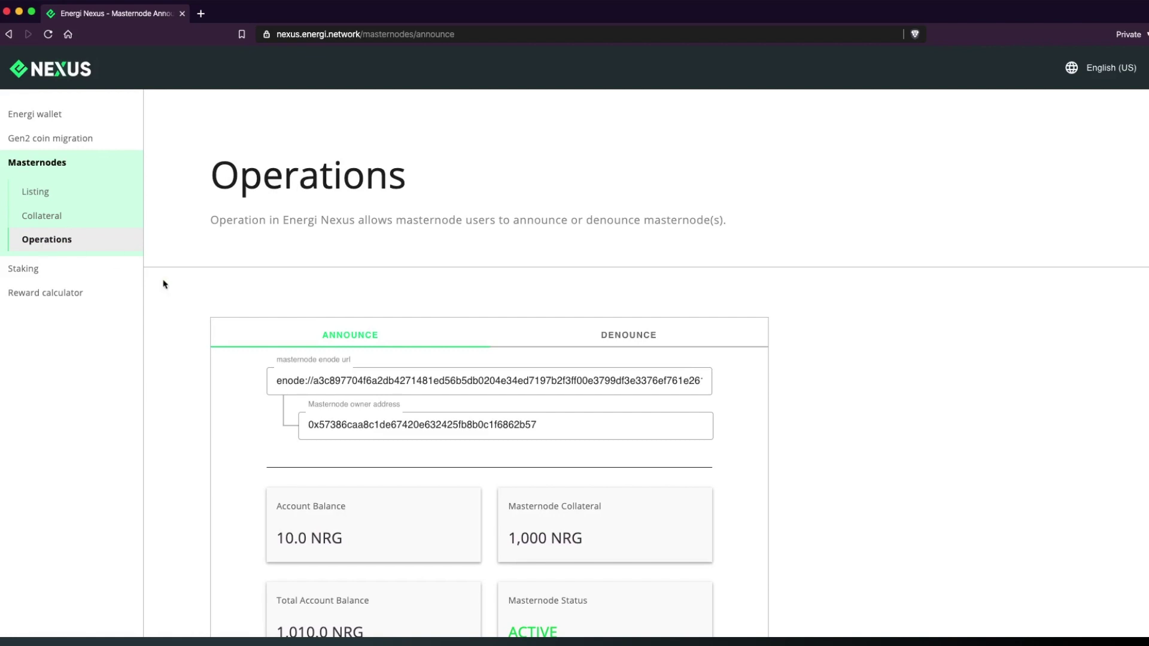
{"action": "scroll", "coordinate": [353, 379], "scroll_direction": "down", "scroll_amount": 4}
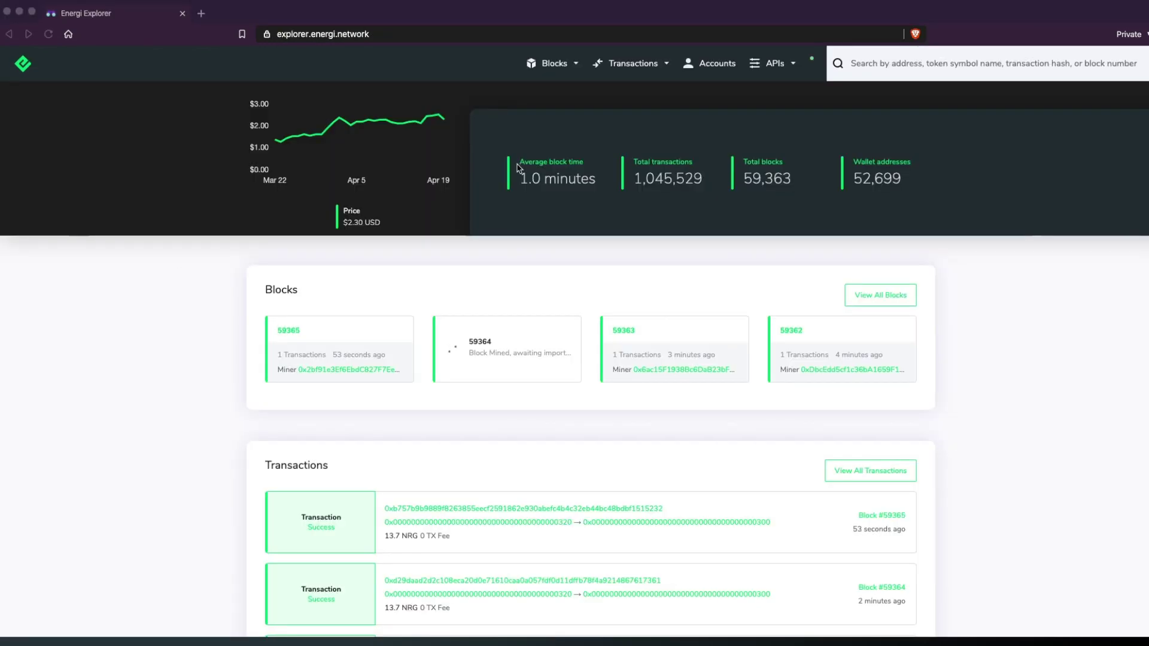
Search the owner address in Energi Explorer and view its Tokens and Internal Transactions tabs.
{"action": "left_click", "coordinate": [875, 63]}
{"action": "key", "text": "super+v"}
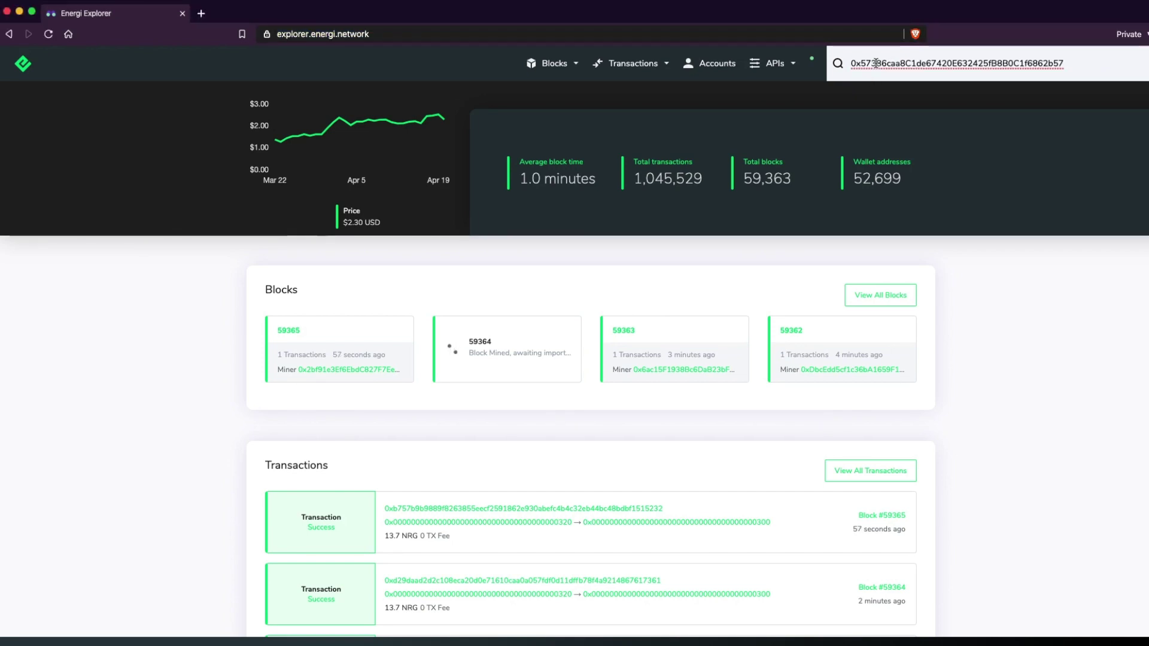
{"action": "key", "text": "Return"}
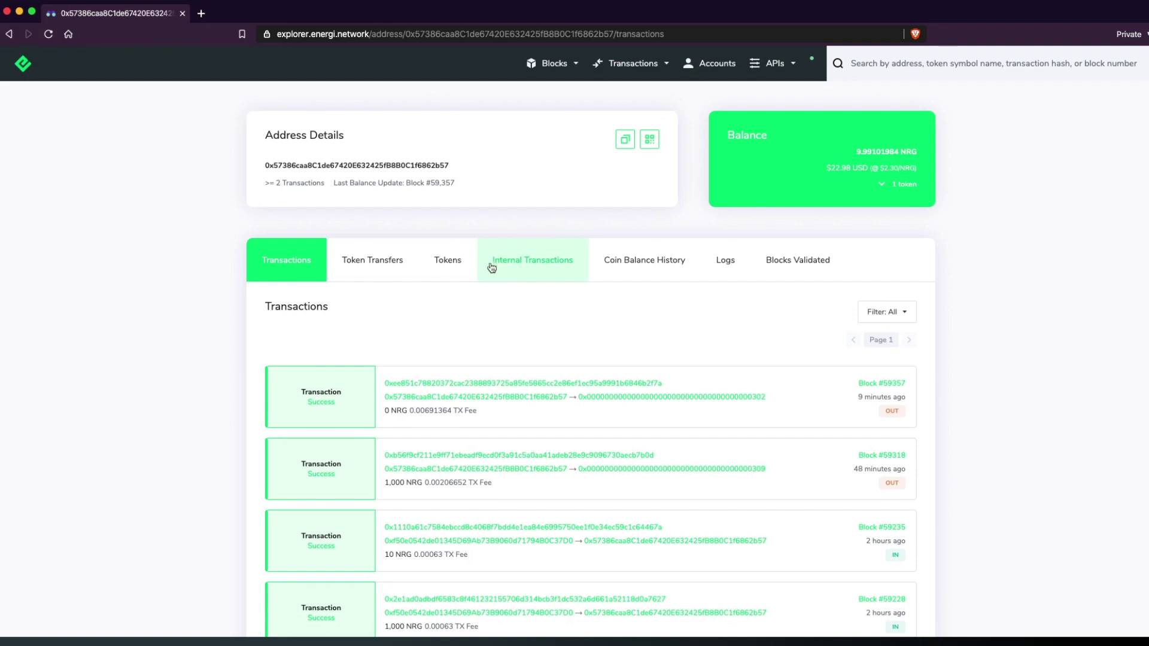
{"action": "left_click", "coordinate": [461, 267]}
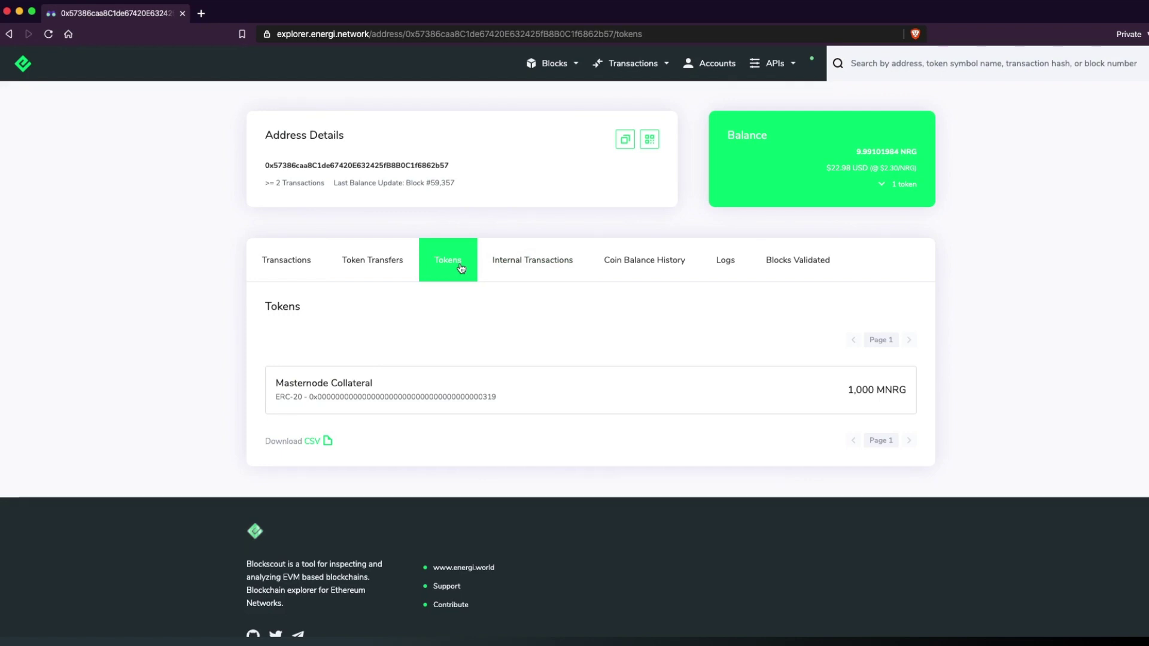
{"action": "left_click", "coordinate": [508, 264]}
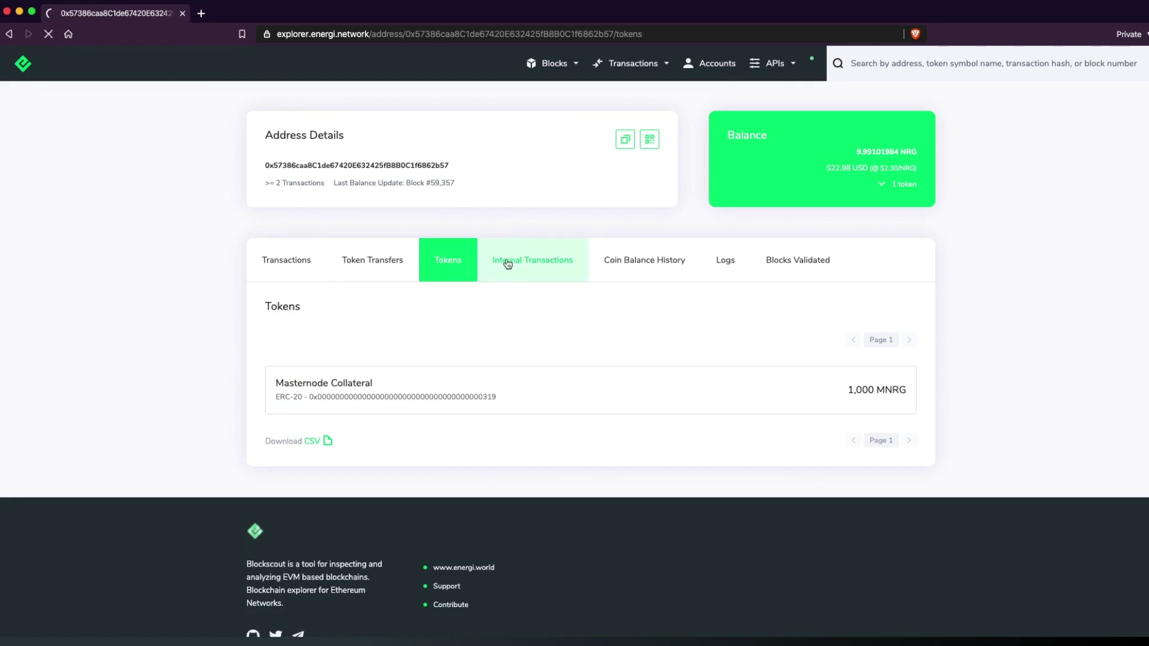